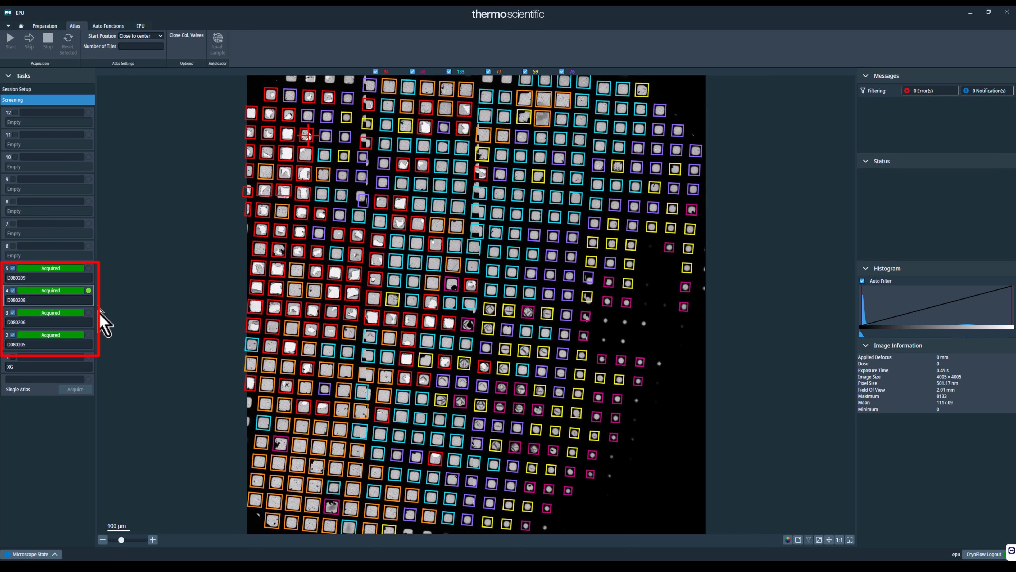
# - Create a new EPU session queue without using the current session's preferences
pyautogui.click(141, 26)
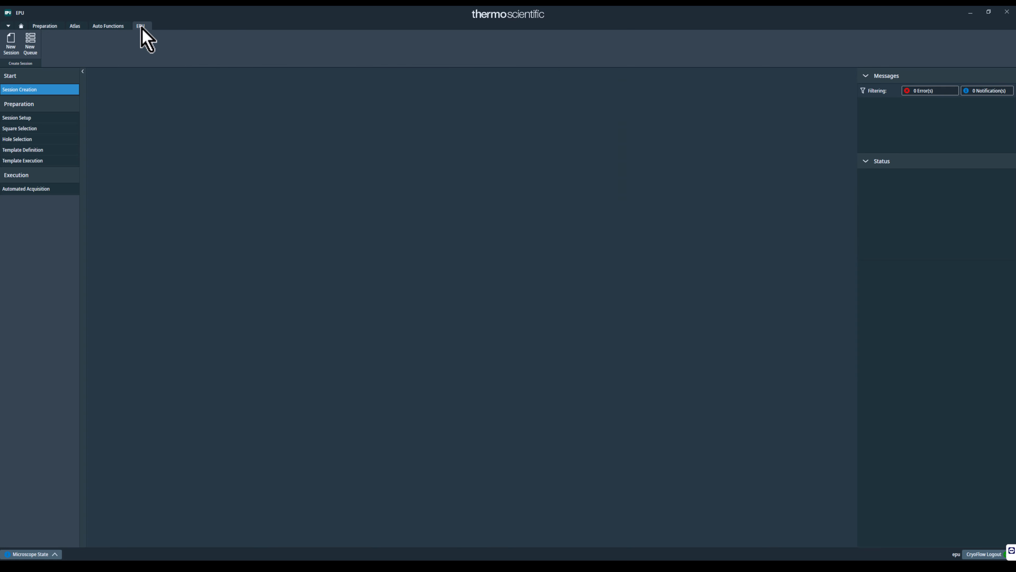
pyautogui.click(29, 47)
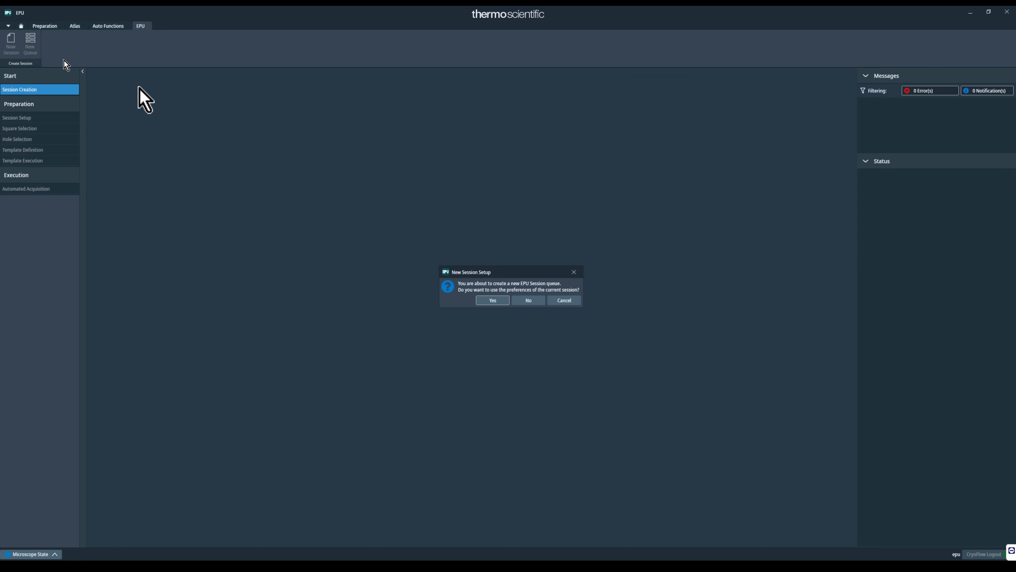
pyautogui.click(529, 300)
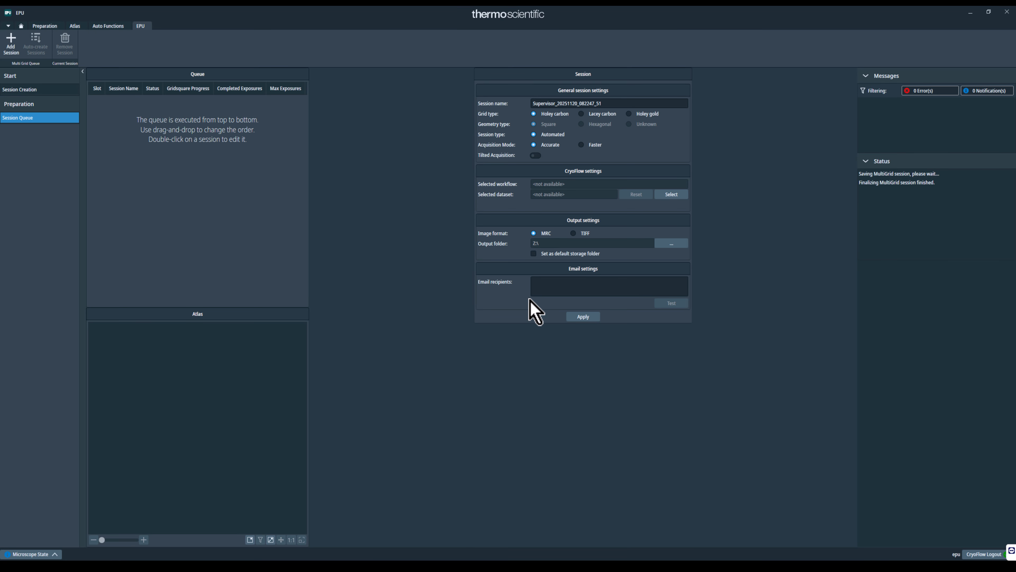
# - Name the session 160230_080208_20251120_screening, make Z:\ the default storage folder, and apply the session settings
pyautogui.doubleClick(541, 103)
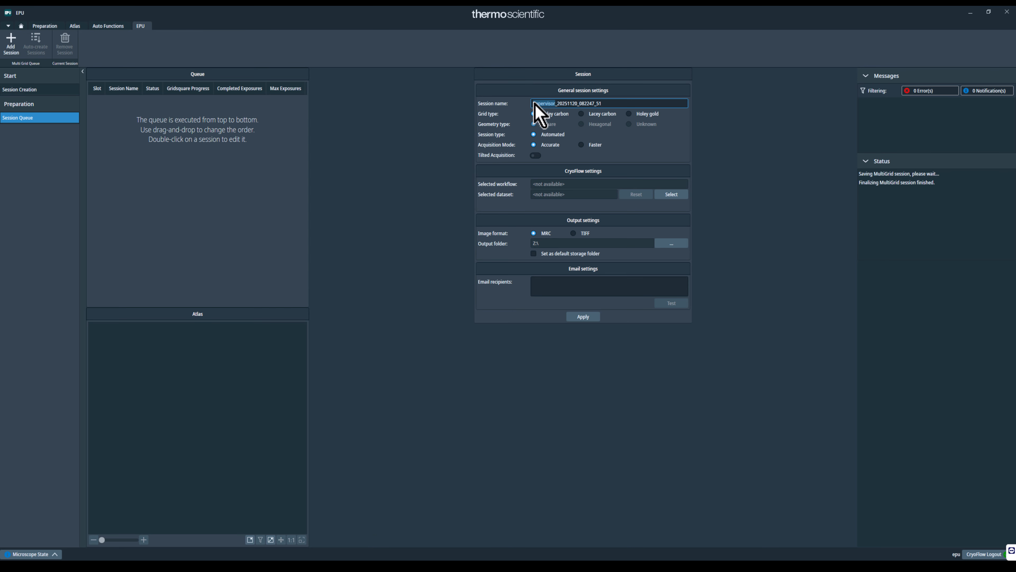
pyautogui.write('160230_')
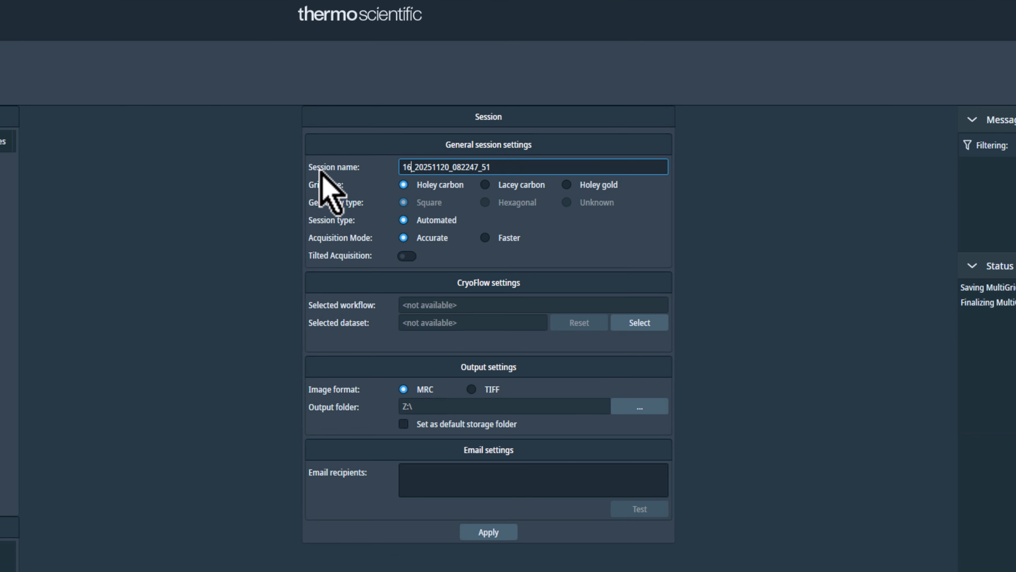
pyautogui.write('080208_')
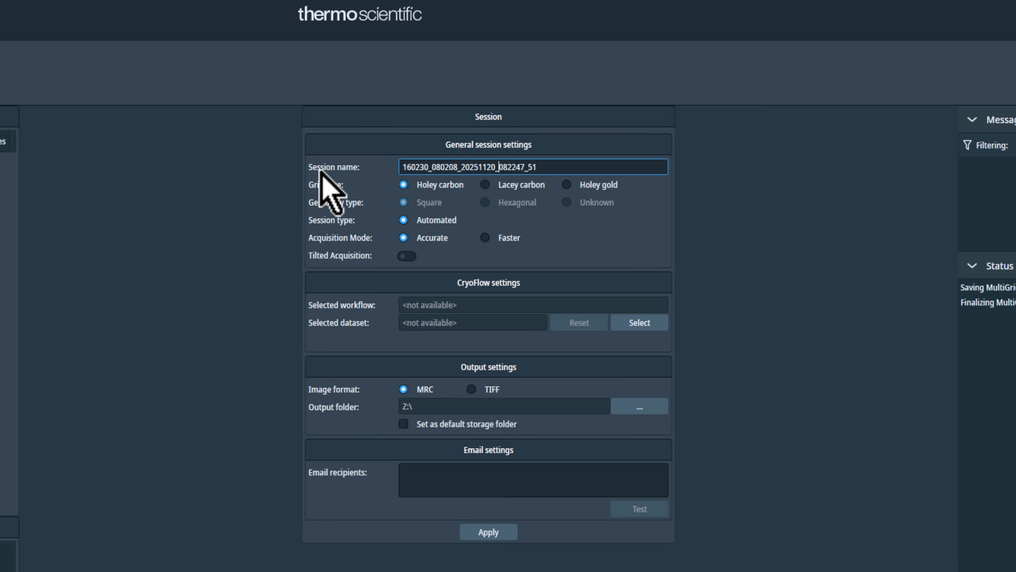
pyautogui.hotkey('shift', 'End')
pyautogui.write('scree')
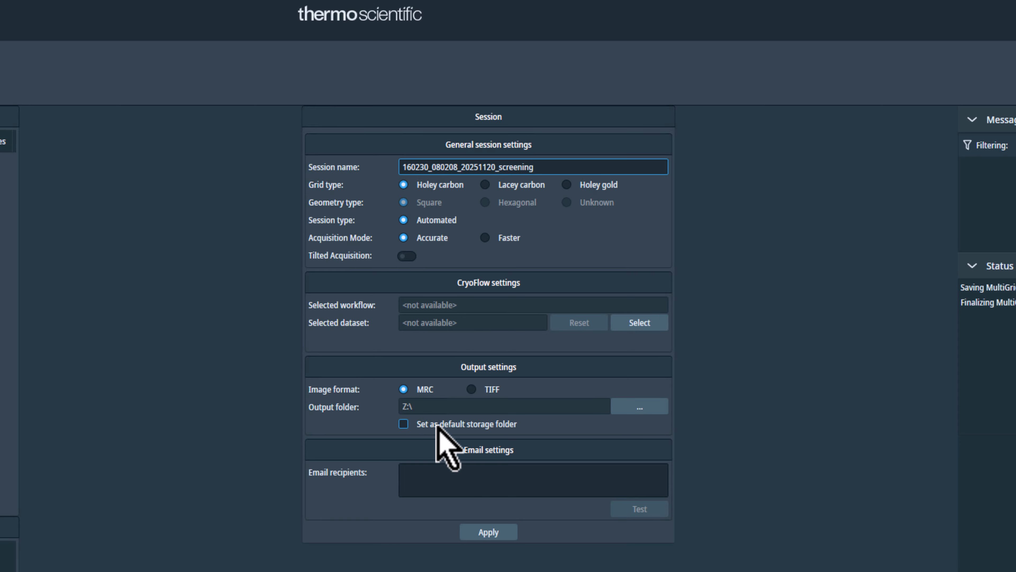
pyautogui.click(423, 424)
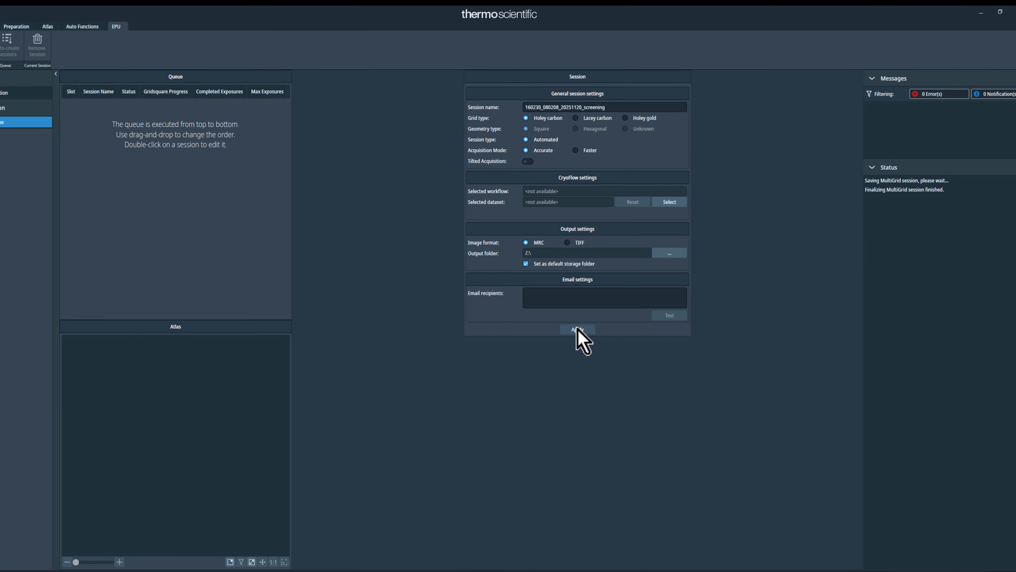
pyautogui.click(578, 329)
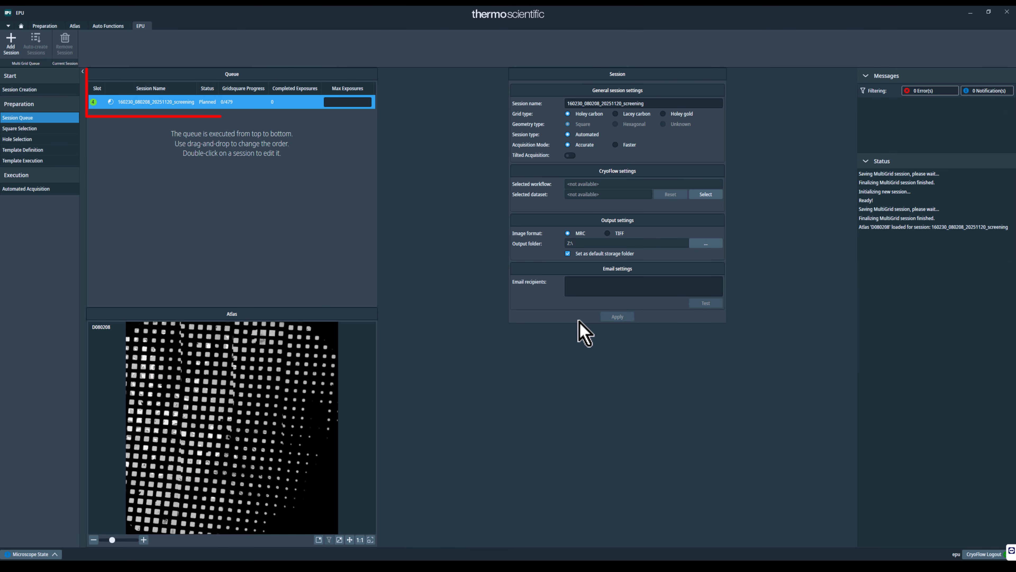
# - Unselect all grid squares in Square Selection, and select three intact squares near the middle of the atlas
pyautogui.click(43, 129)
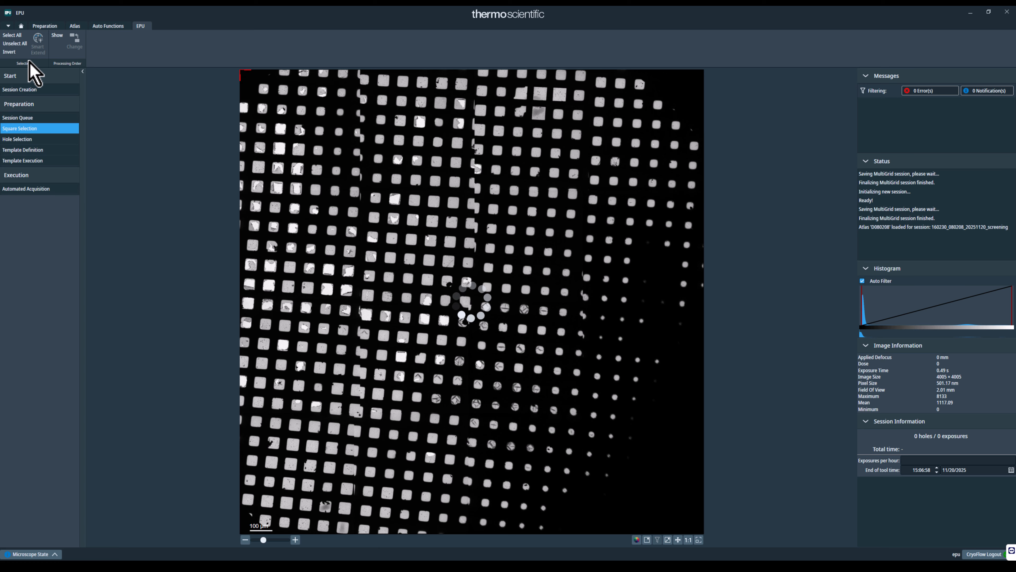
pyautogui.click(17, 44)
pyautogui.scroll(5, 380, 270)
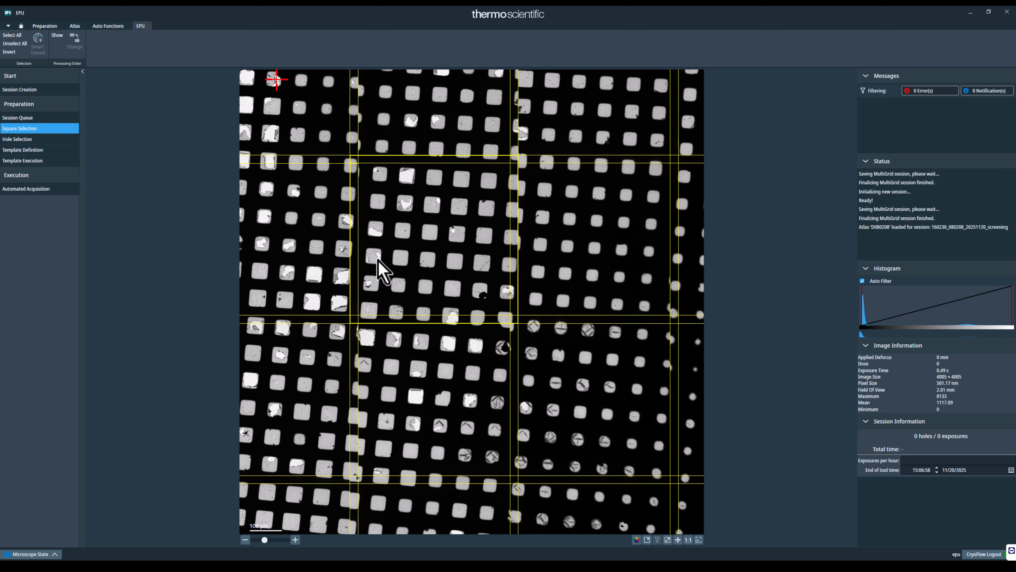
pyautogui.moveTo(478, 311); pyautogui.dragTo(417, 301)
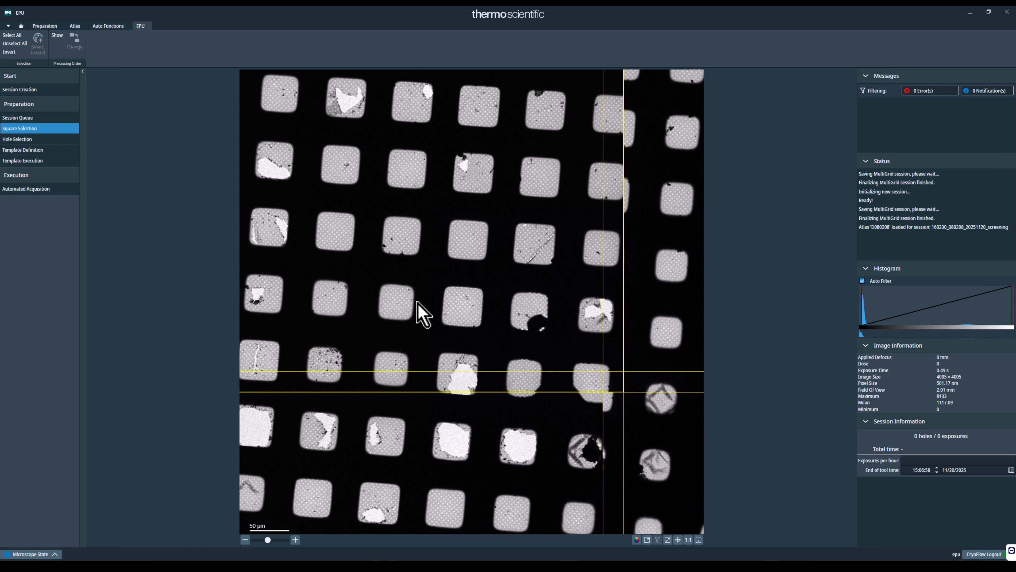
pyautogui.click(536, 180)
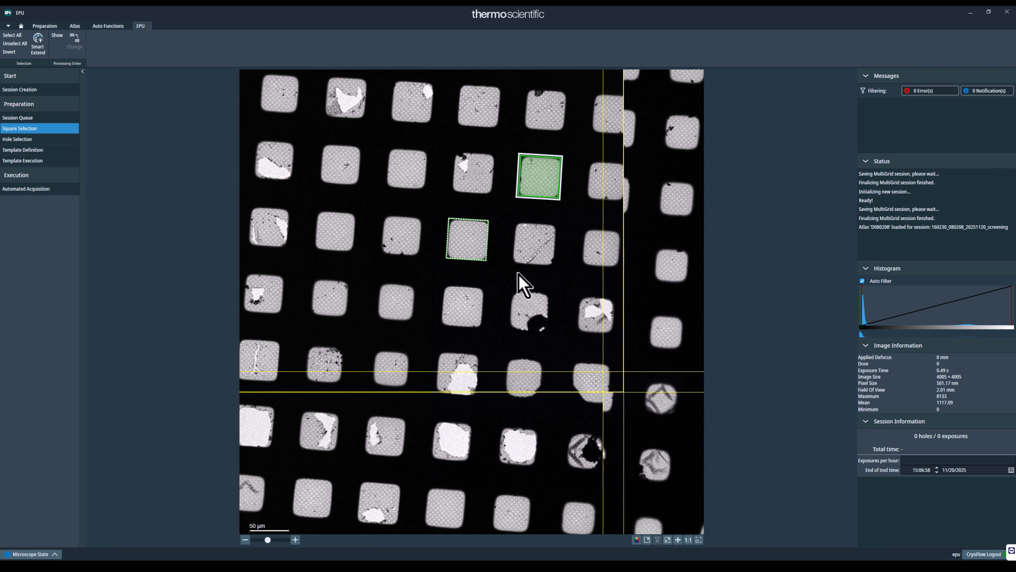
pyautogui.click(670, 267)
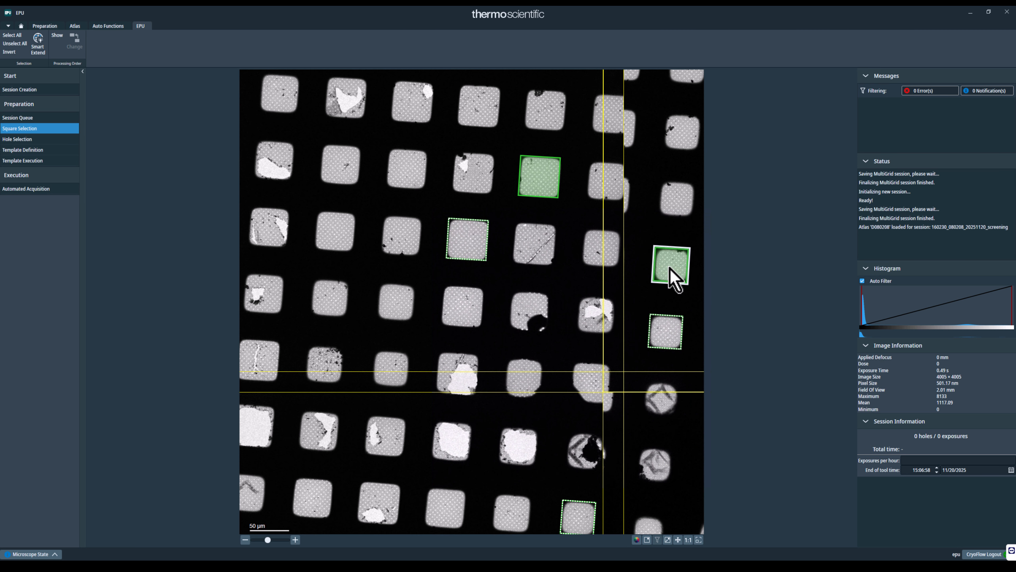
pyautogui.moveTo(472, 464); pyautogui.dragTo(477, 418)
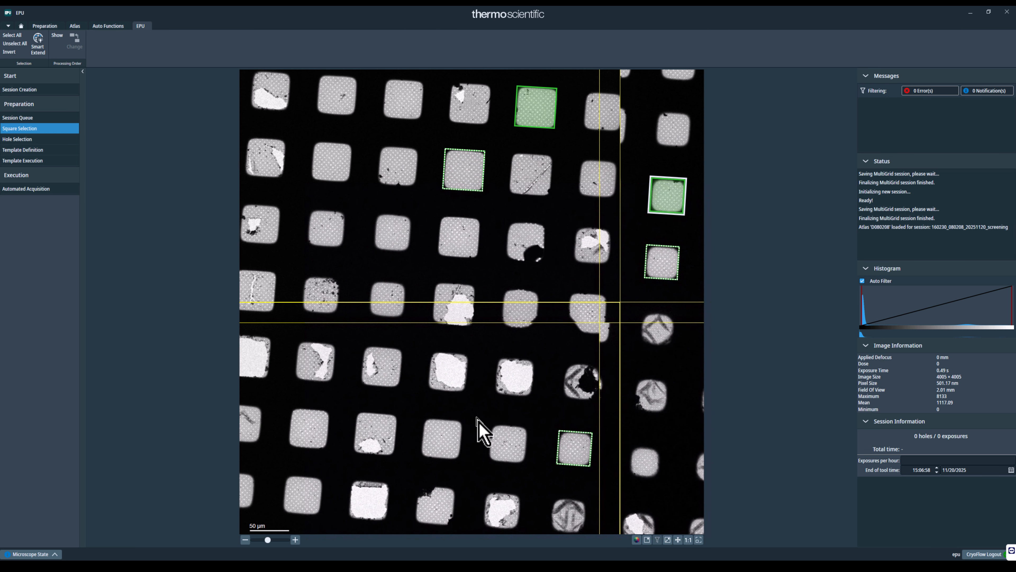
pyautogui.click(448, 436)
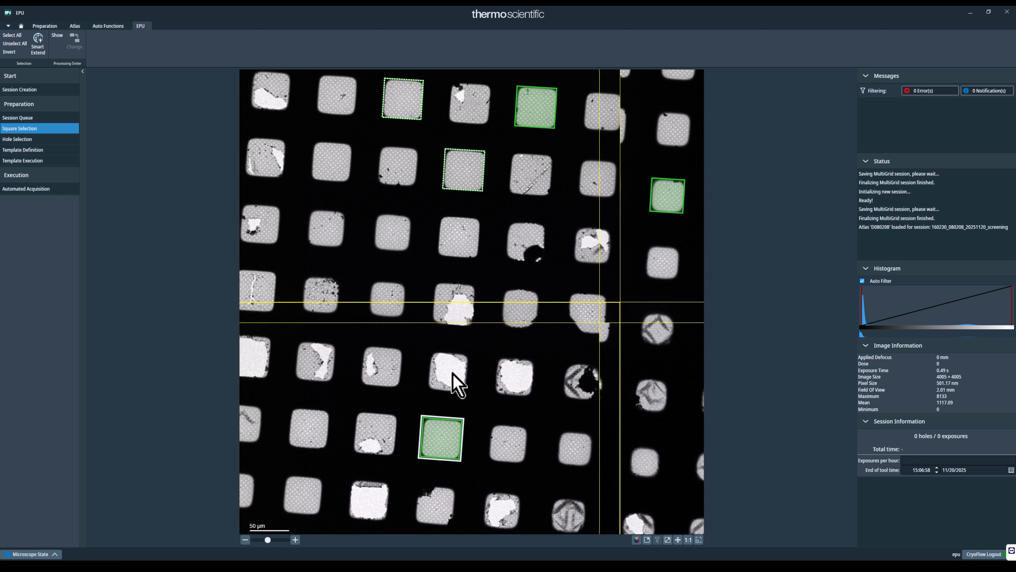
# - Move the stage to the uppermost selected grid square and run Auto Eucentric there for Hole Selection
pyautogui.rightClick(538, 105)
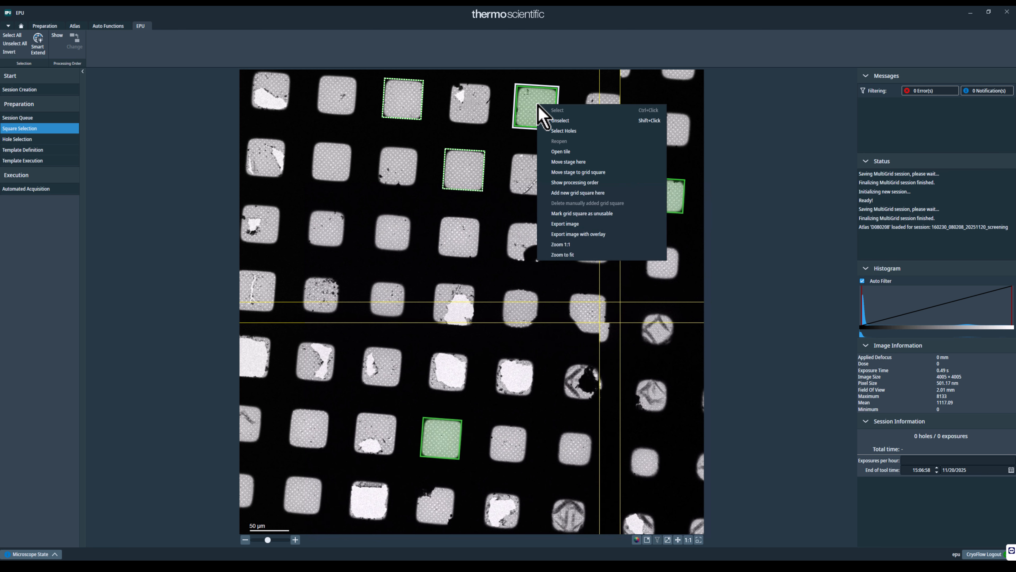
pyautogui.click(619, 172)
pyautogui.click(681, 541)
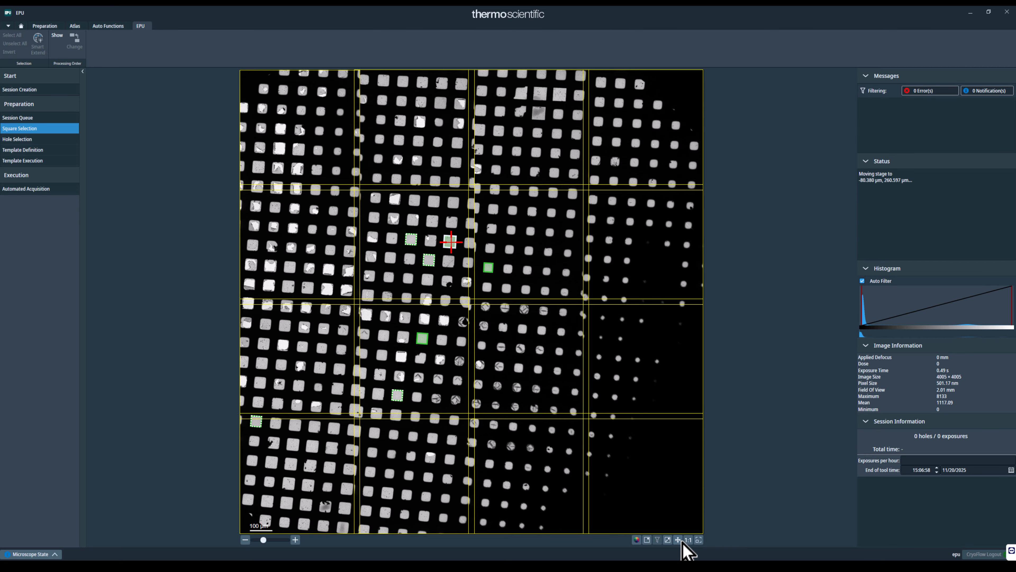
pyautogui.click(66, 140)
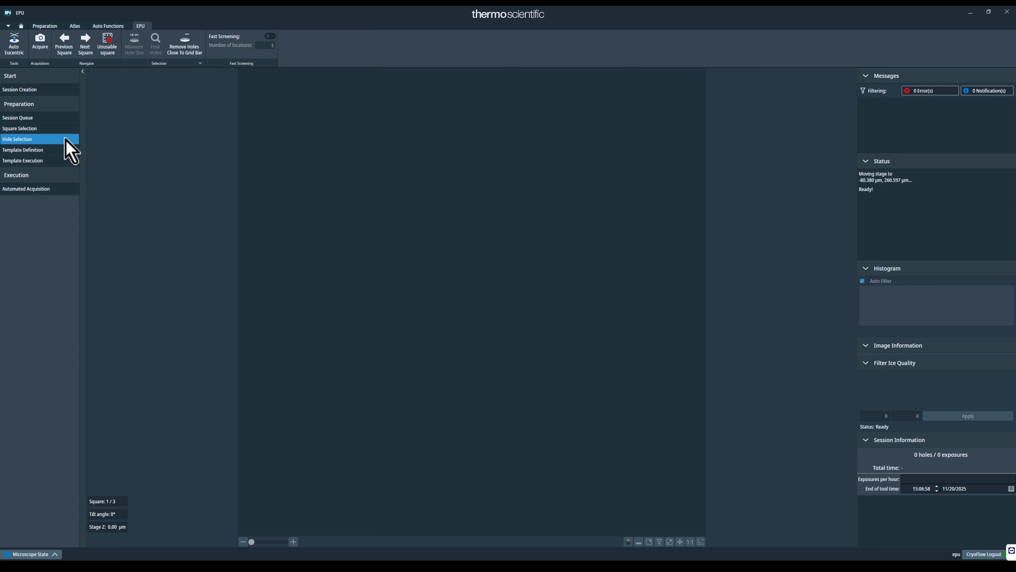
pyautogui.click(15, 45)
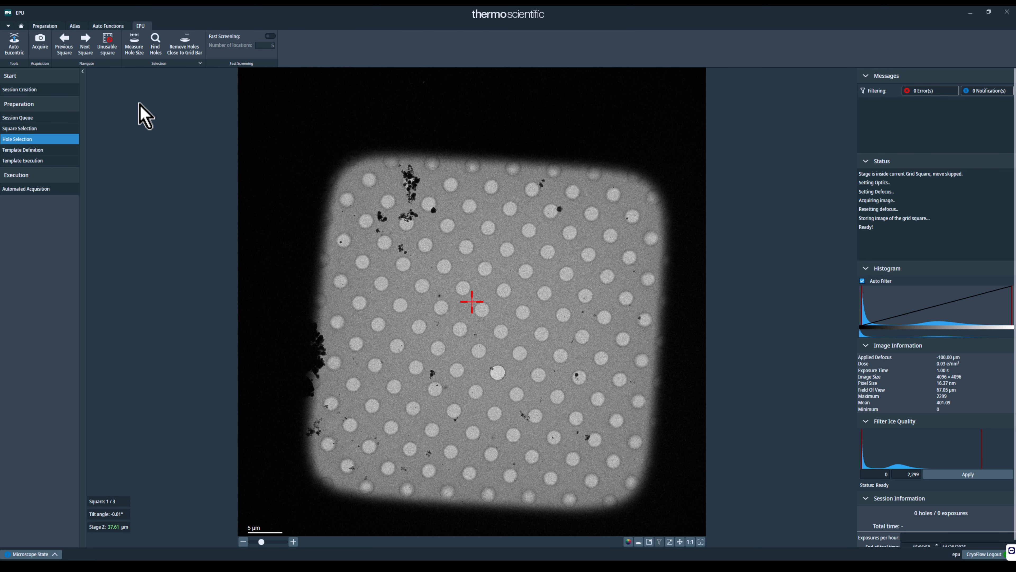
# - Measure the hole size and spacing by fitting the two yellow circles over two neighbouring foil holes
pyautogui.click(135, 45)
pyautogui.scroll(6, 471, 304)
pyautogui.moveTo(337, 282); pyautogui.dragTo(405, 176)
pyautogui.moveTo(615, 282); pyautogui.dragTo(555, 351)
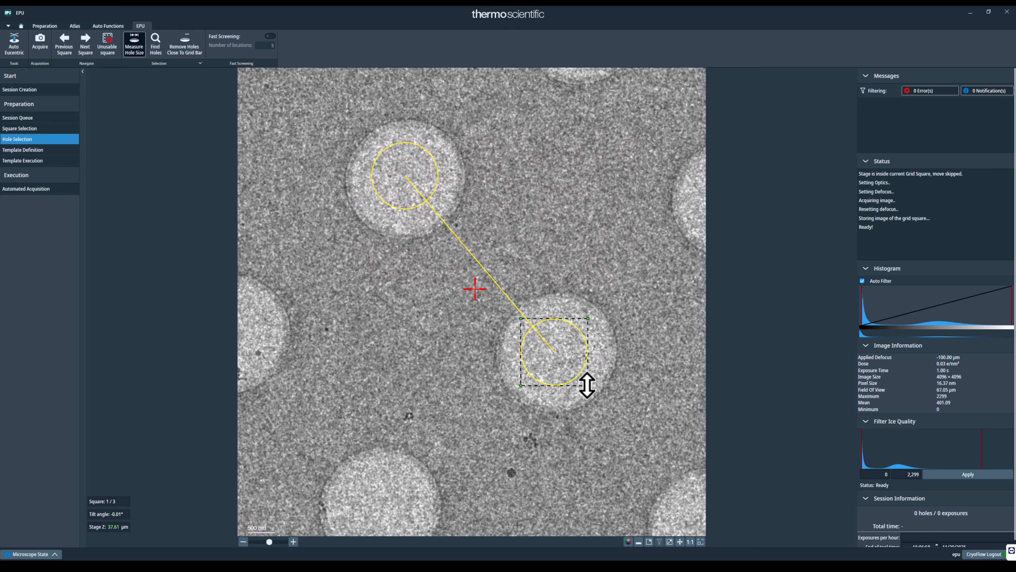
pyautogui.moveTo(588, 385); pyautogui.dragTo(610, 407)
pyautogui.moveTo(558, 352); pyautogui.dragTo(561, 350)
pyautogui.moveTo(409, 183); pyautogui.dragTo(408, 183)
pyautogui.moveTo(460, 232); pyautogui.dragTo(465, 237)
pyautogui.moveTo(409, 184); pyautogui.dragTo(408, 182)
pyautogui.moveTo(546, 348); pyautogui.dragTo(544, 350)
# - Find the holes in the grid square and remove those close to the grid bar
pyautogui.click(156, 44)
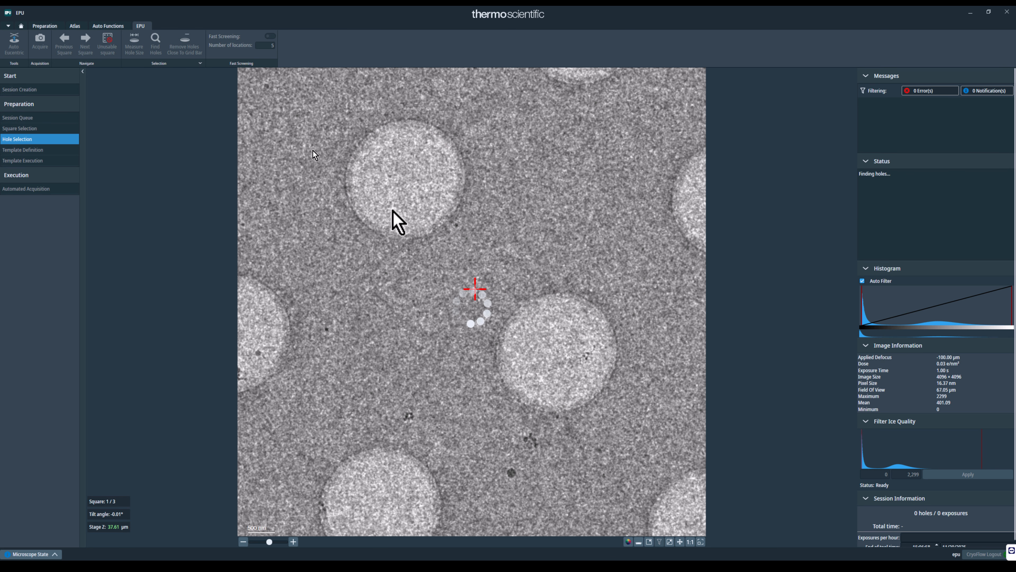
pyautogui.click(680, 541)
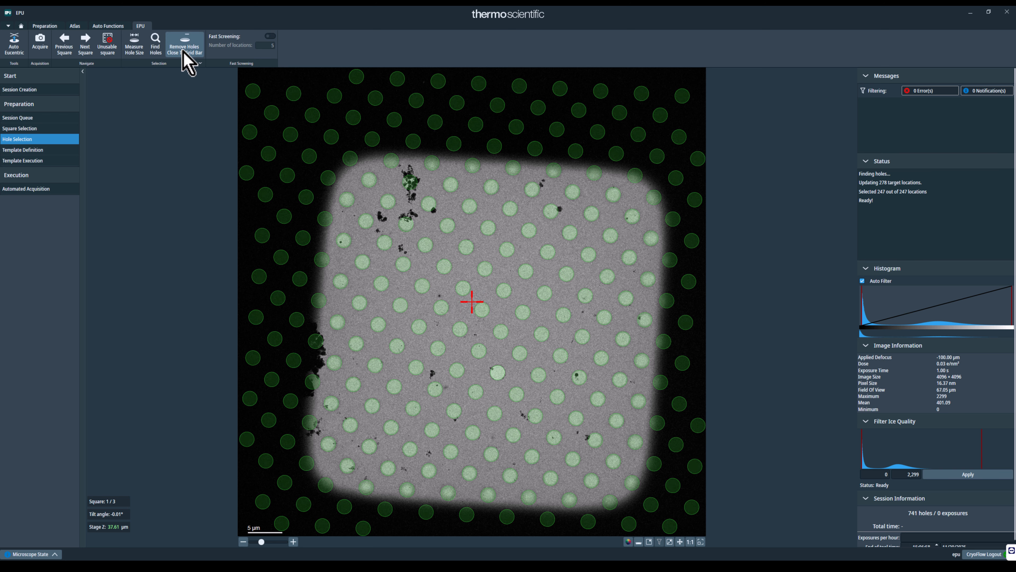
pyautogui.click(192, 53)
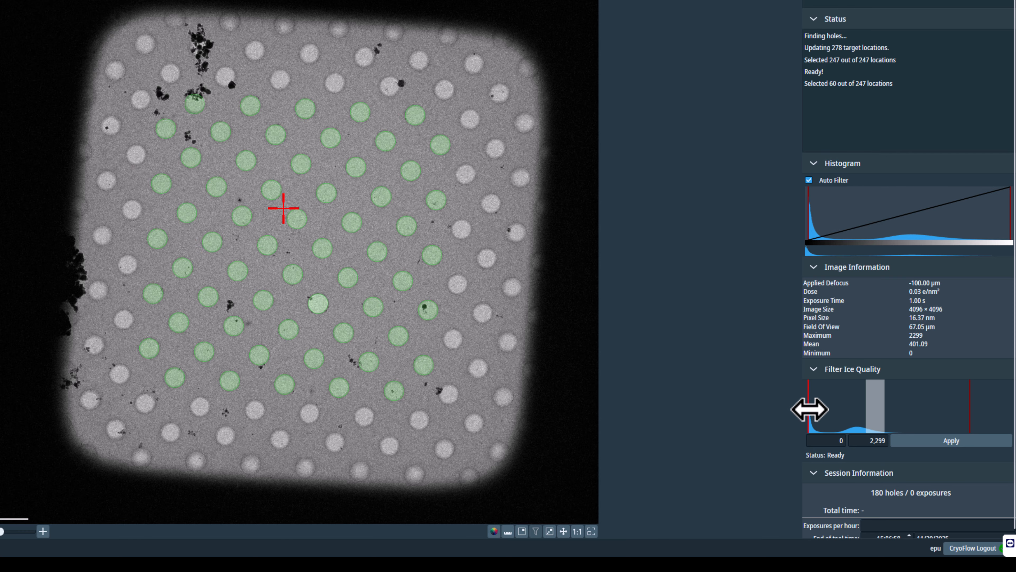
# - Narrow the ice quality filter to the range 479 to 1,197
pyautogui.moveTo(809, 410); pyautogui.dragTo(839, 407)
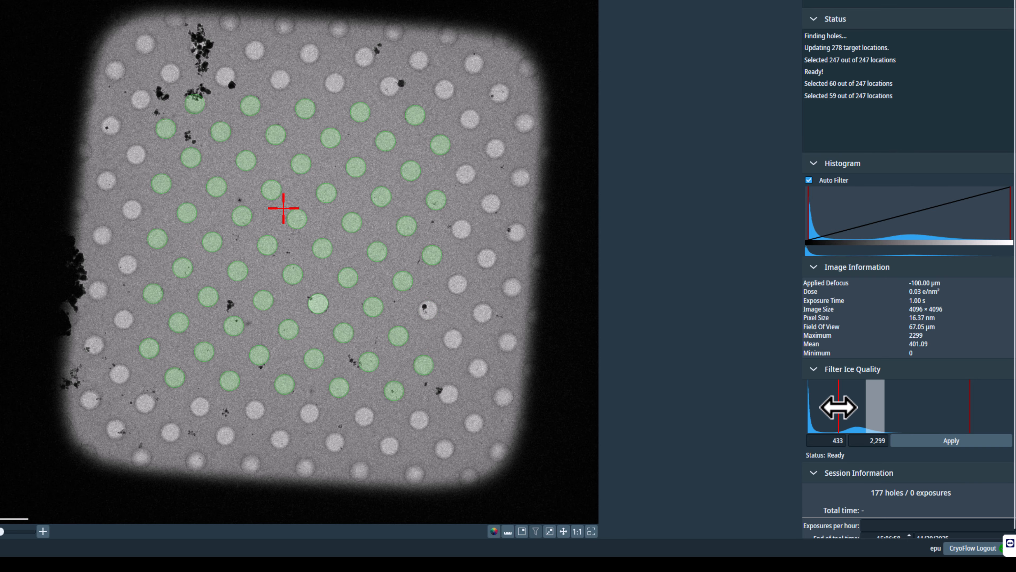
pyautogui.moveTo(839, 407); pyautogui.dragTo(841, 407)
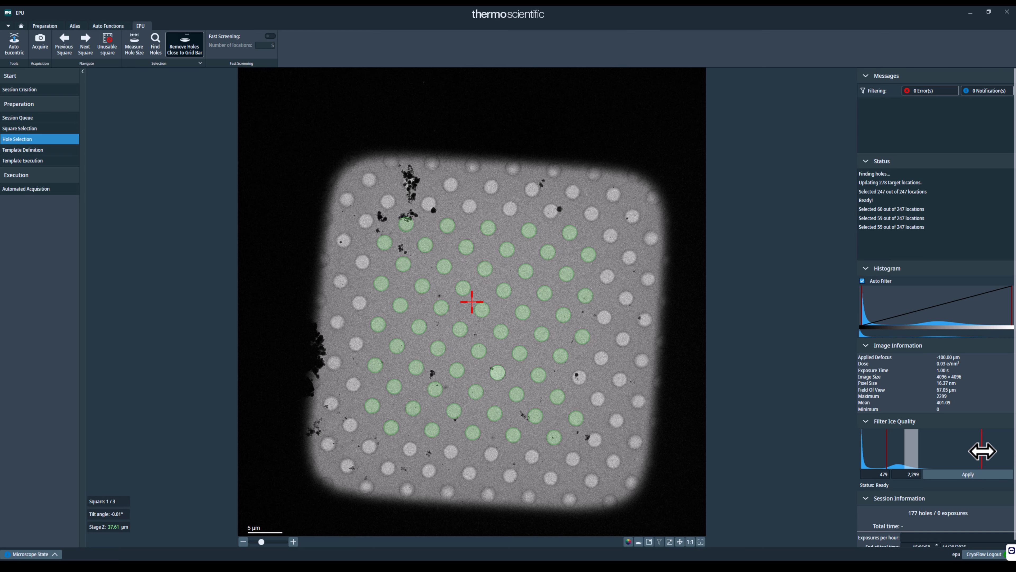
pyautogui.moveTo(982, 452); pyautogui.dragTo(925, 452)
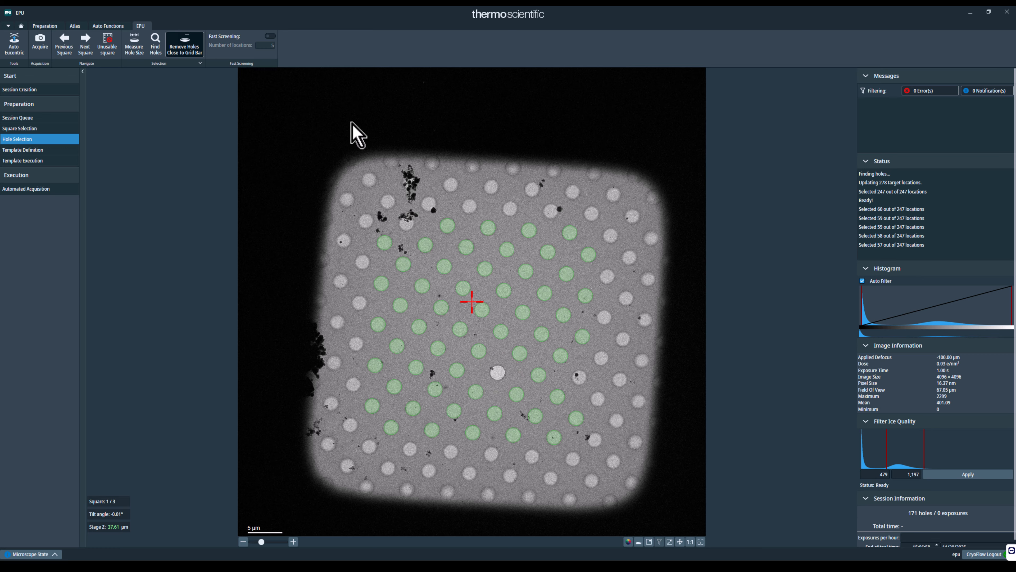
# - Enable Fast Screening, try 15 locations, and return the number of locations to 5
pyautogui.click(271, 36)
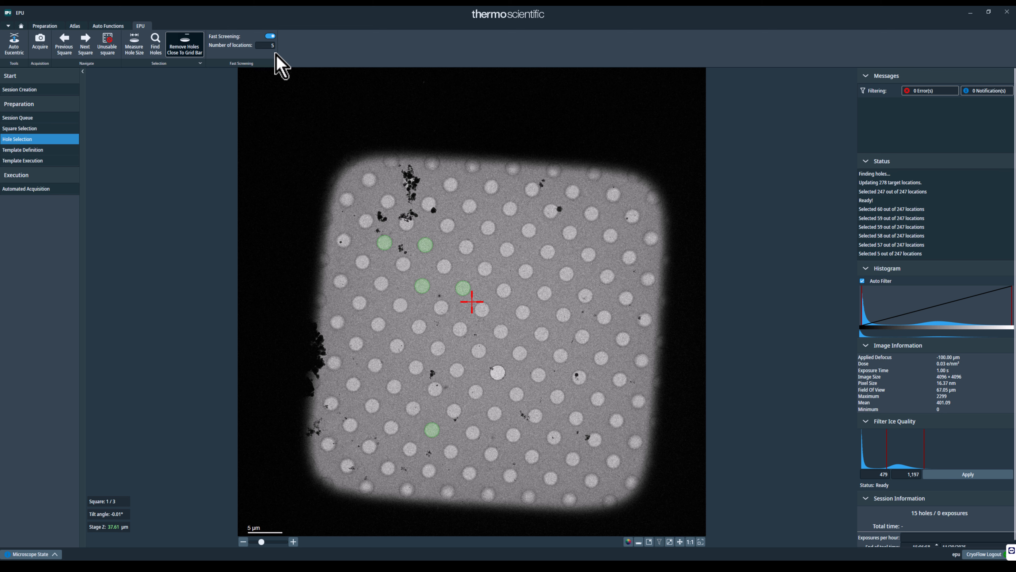
pyautogui.click(276, 47)
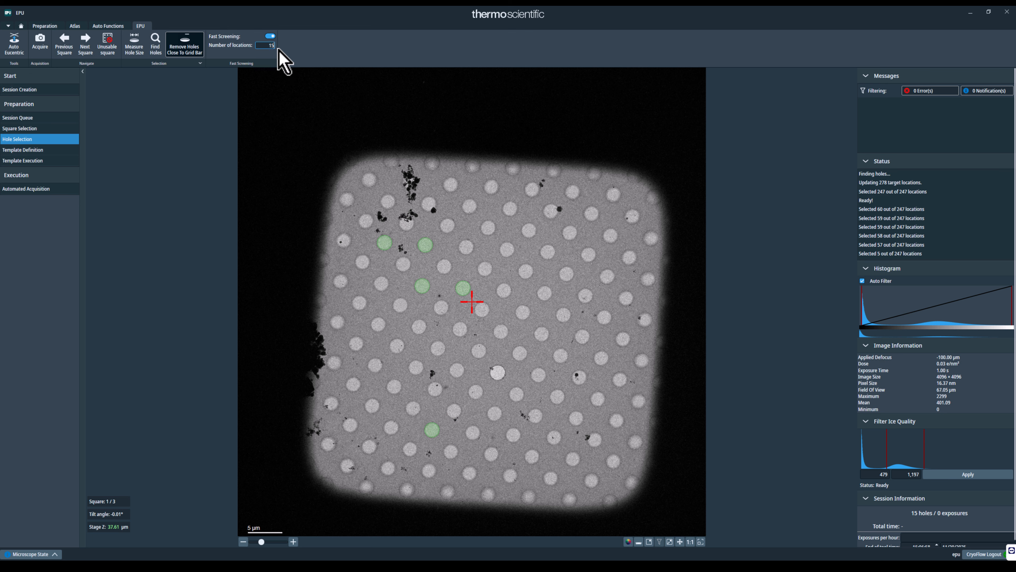
pyautogui.write('15')
pyautogui.press('Return')
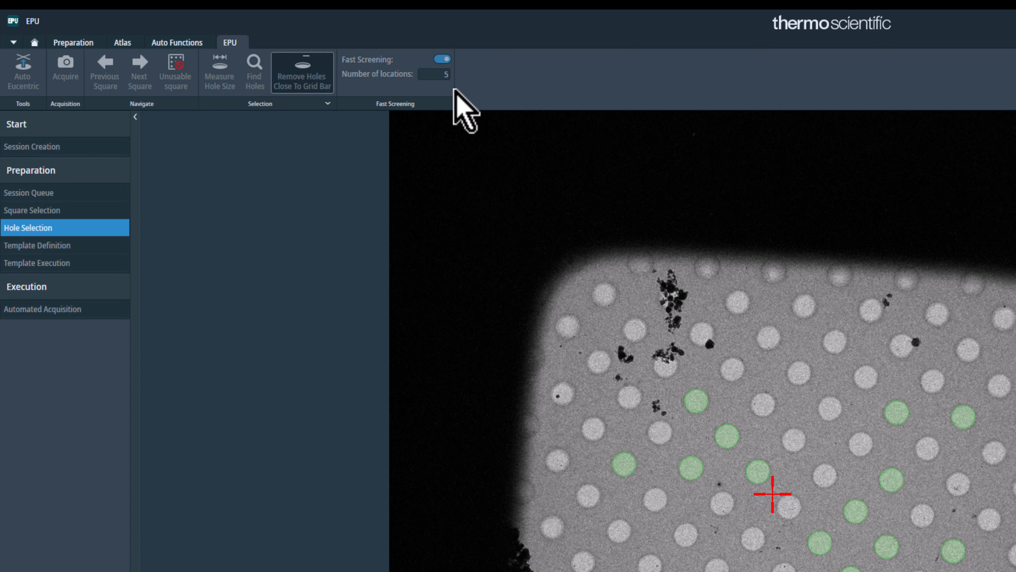
pyautogui.press('Return')
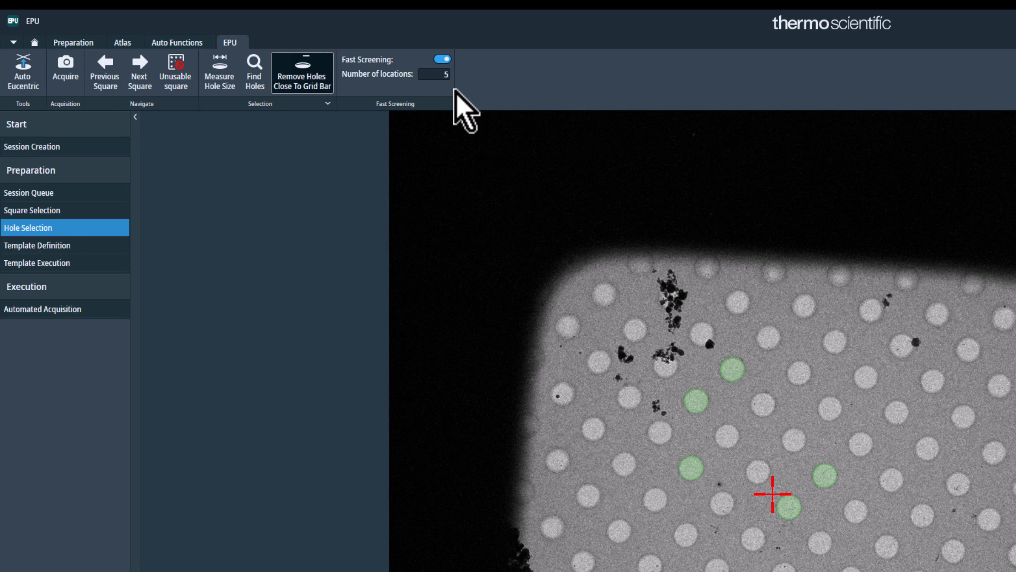
# - Acquire a foil hole image for Template Definition, and find and center the hole
pyautogui.click(94, 244)
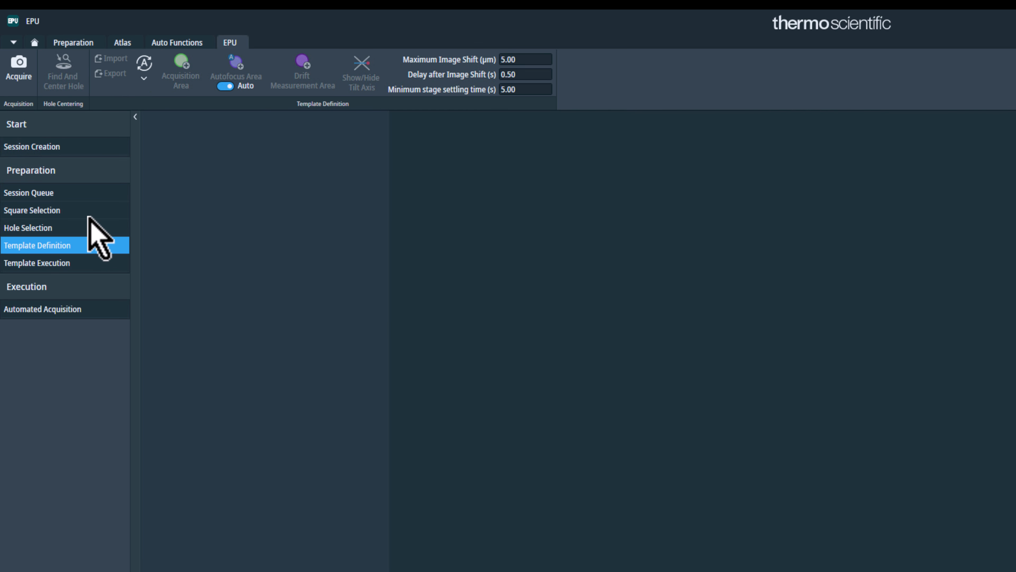
pyautogui.click(18, 69)
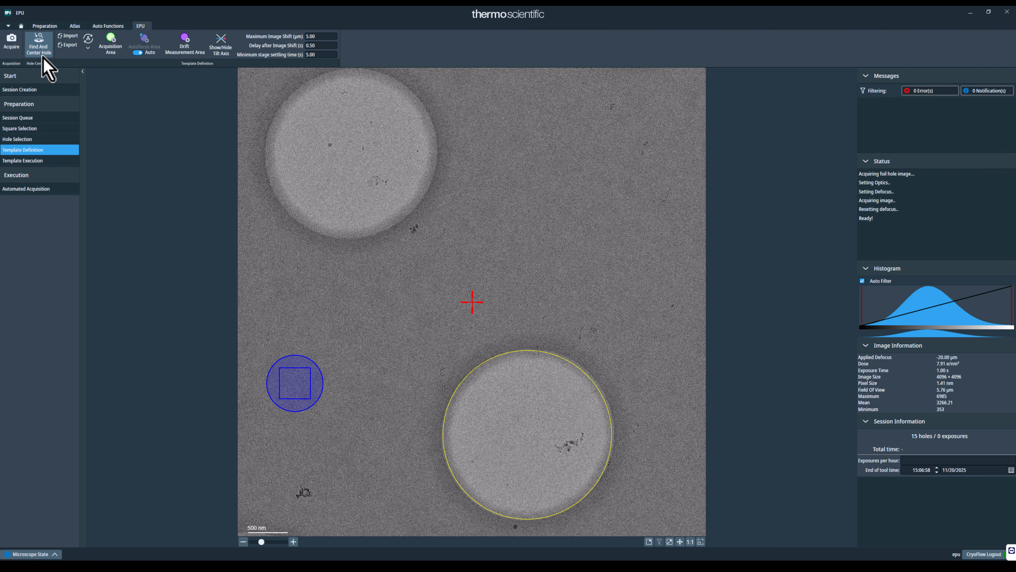
pyautogui.click(39, 46)
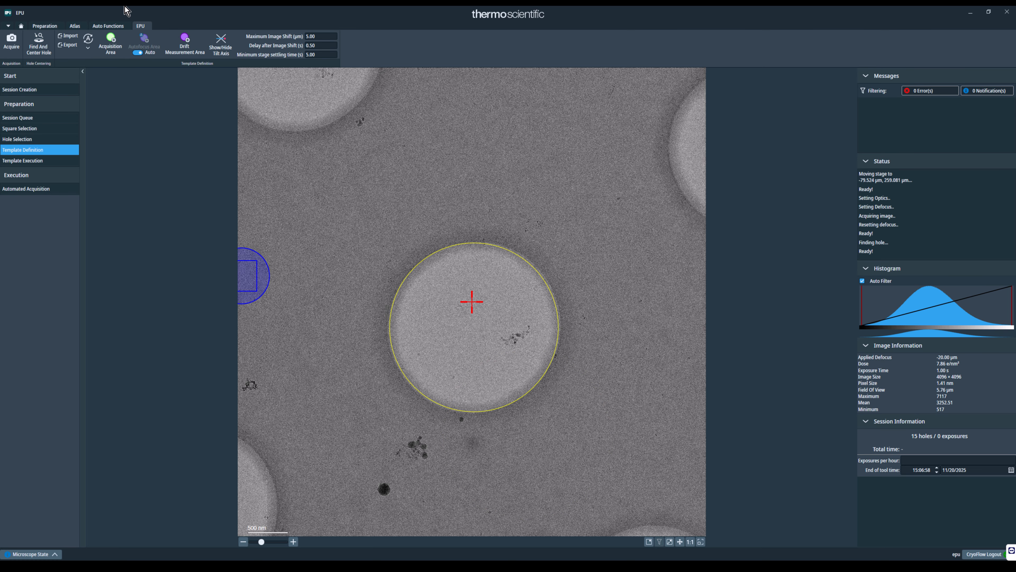
# - Review the autofocus area's recurrence options and fill the foil hole with a circular pattern of acquisition areas
pyautogui.click(262, 280)
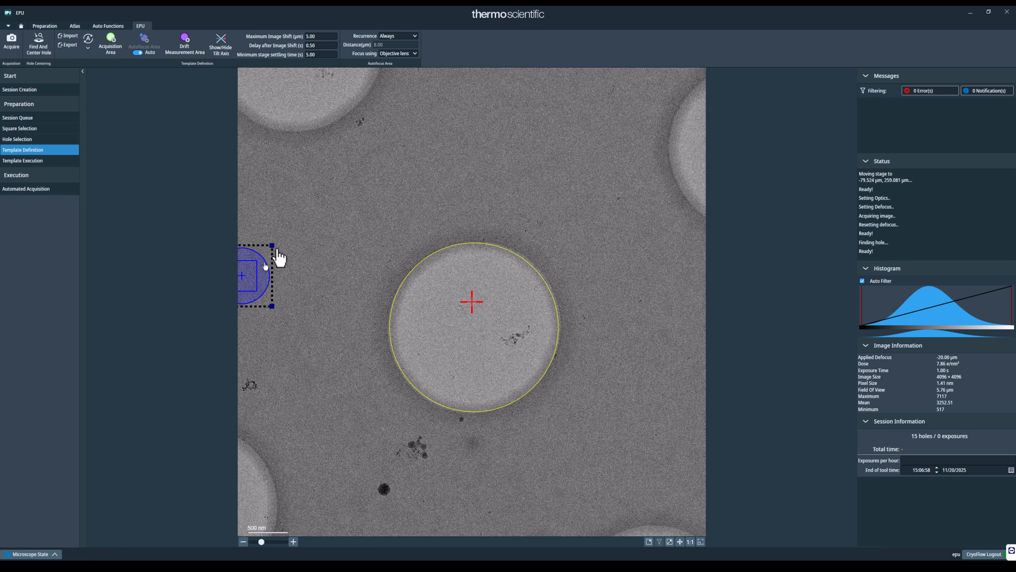
pyautogui.click(417, 36)
pyautogui.click(416, 35)
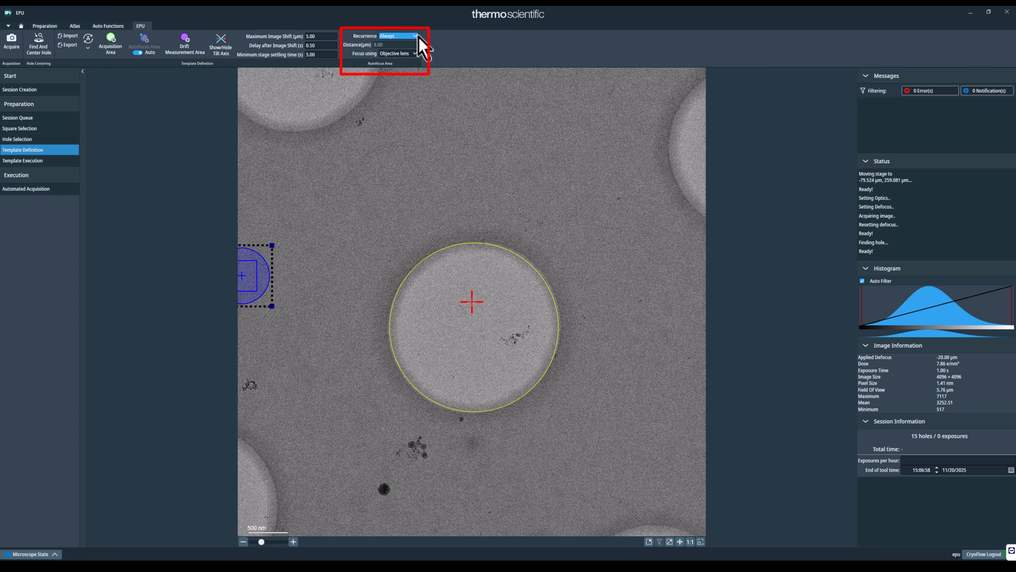
pyautogui.click(89, 52)
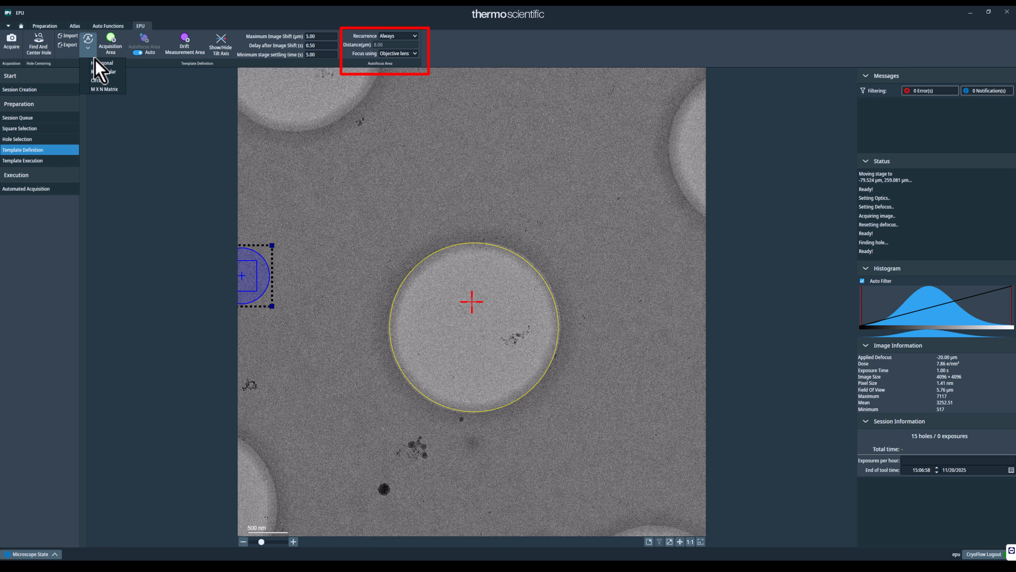
pyautogui.click(115, 81)
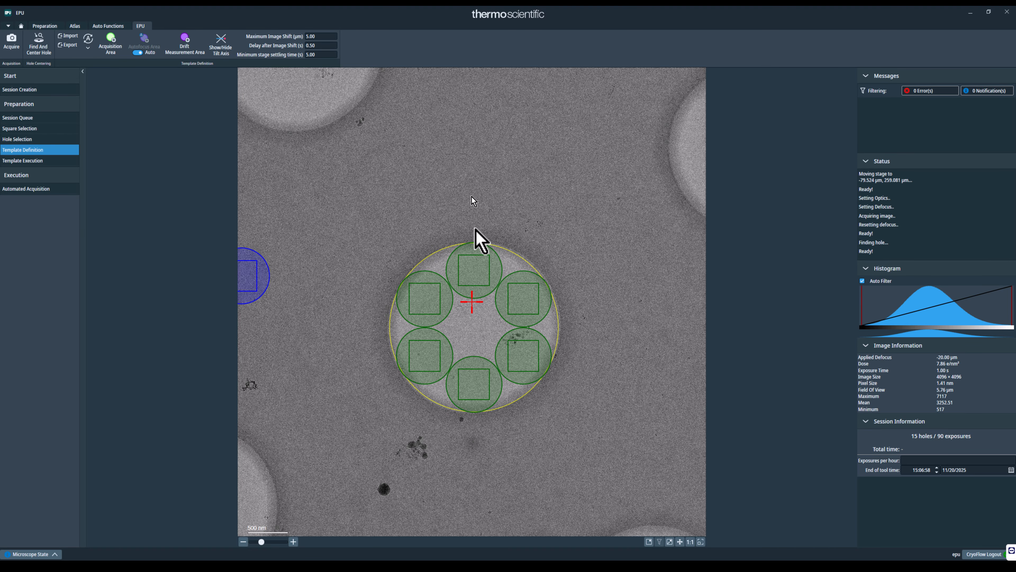
# - Set the uppermost acquisition area's defocus list to -2.0, -2.5, -3.0, -1.5 µm and copy it to all acquisition areas
pyautogui.click(475, 269)
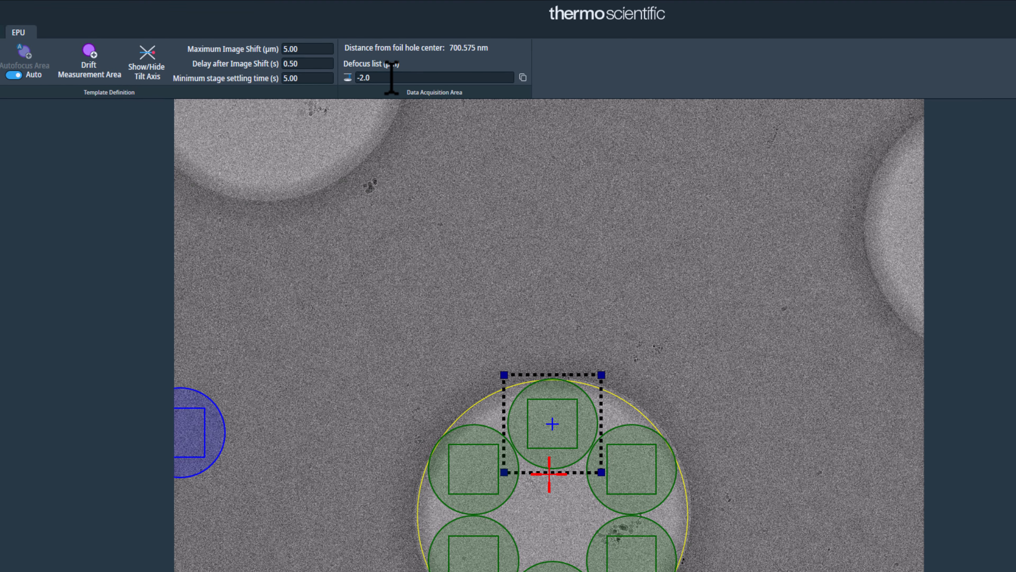
pyautogui.click(391, 78)
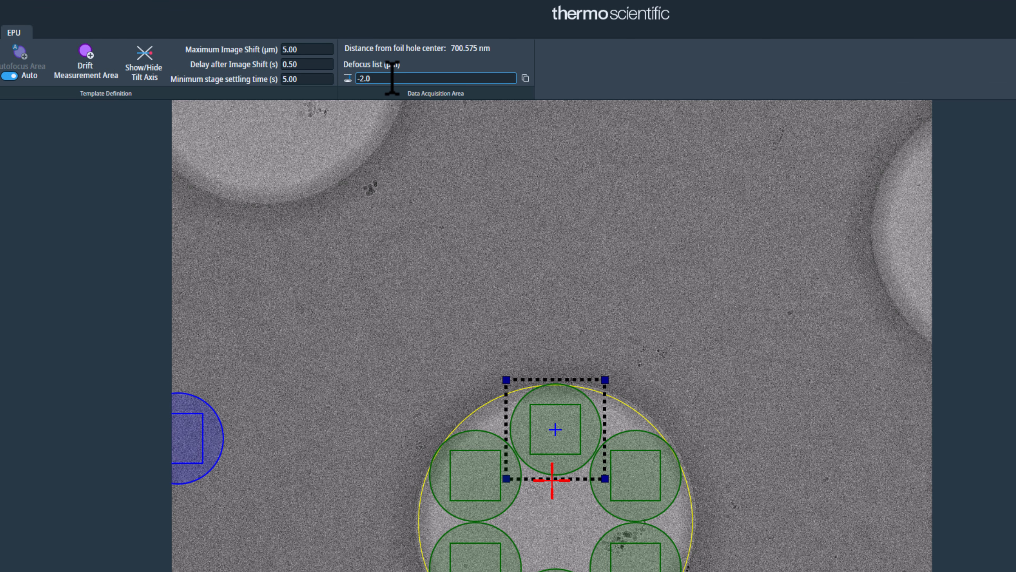
pyautogui.write('-2.5, -3.0, -1')
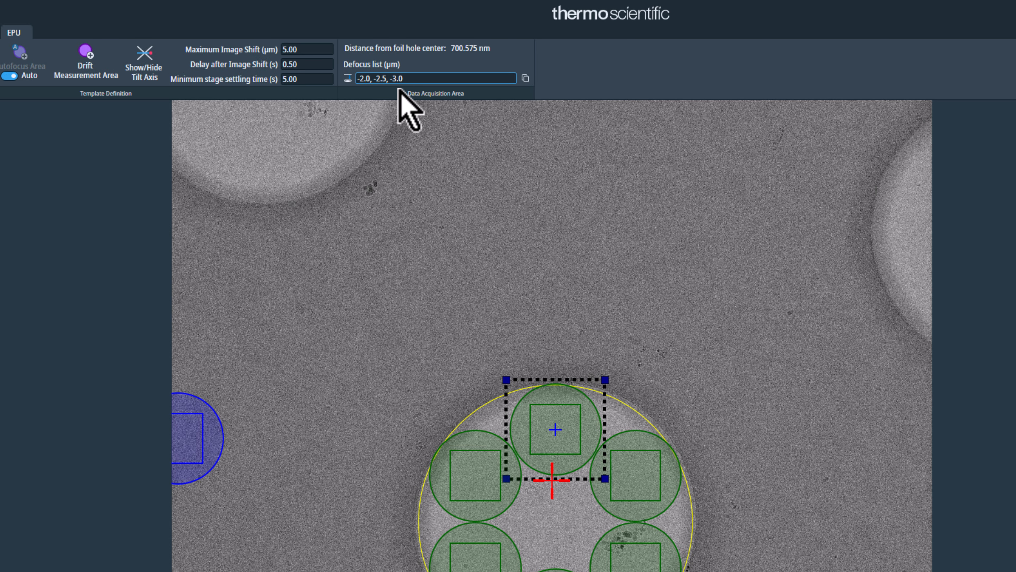
pyautogui.write('.5')
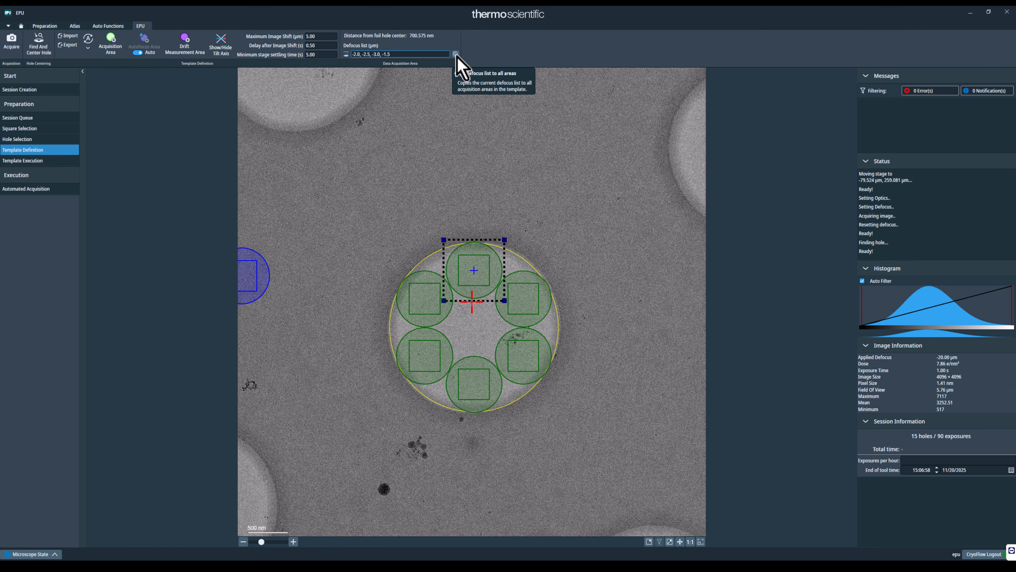
pyautogui.click(456, 54)
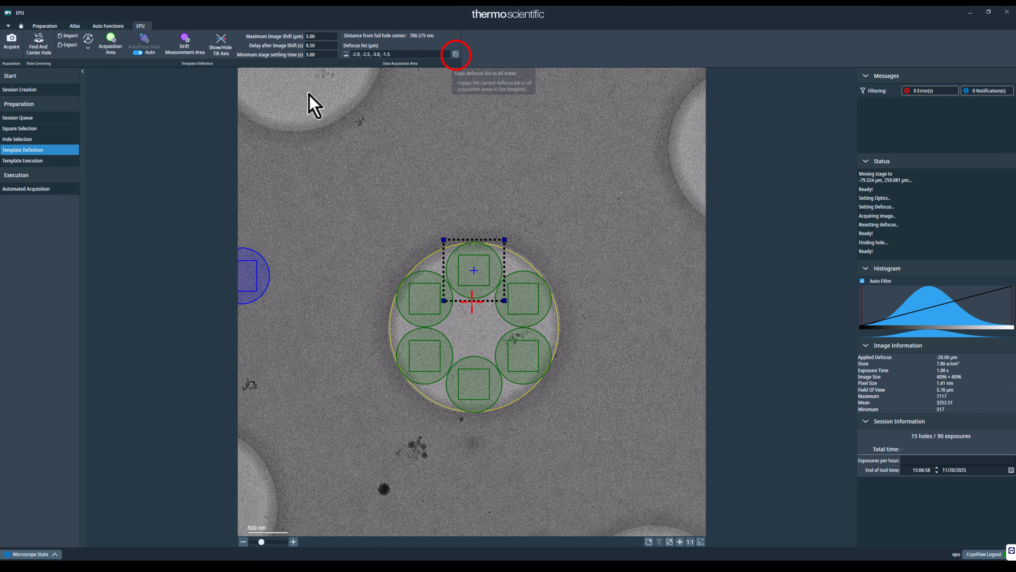
# - Return to the session queue and start auto-creating sessions for additional grid slots
pyautogui.click(65, 119)
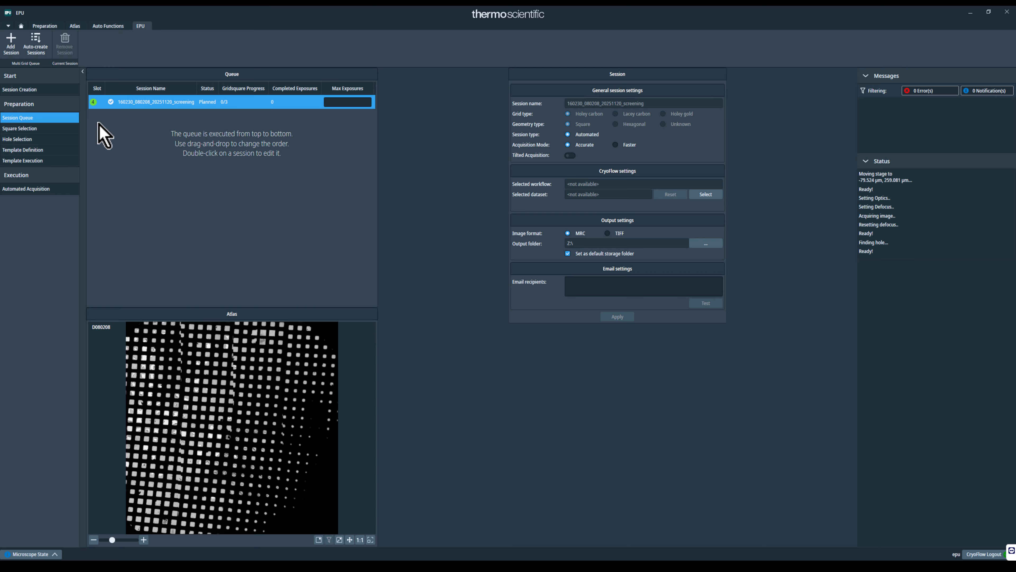
pyautogui.click(44, 58)
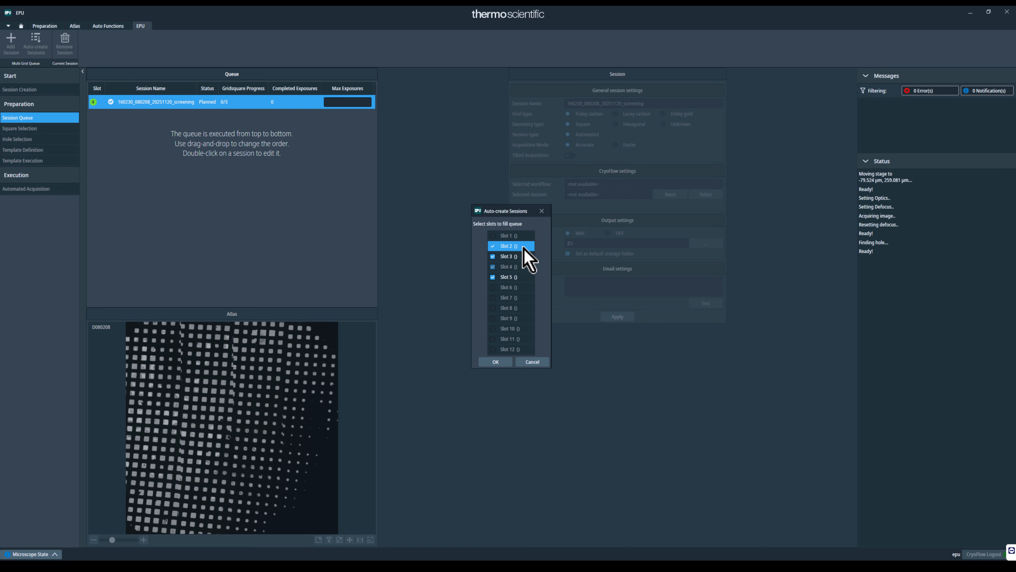